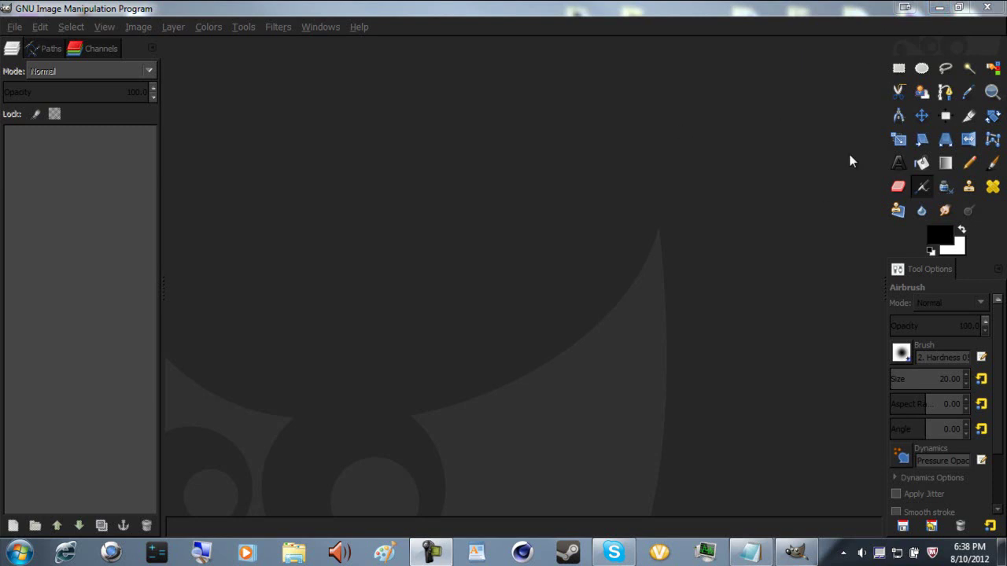
Close GIMP and move the chat and Explorer windows out of the way.
{"action": "left_click", "coordinate": [975, 6]}
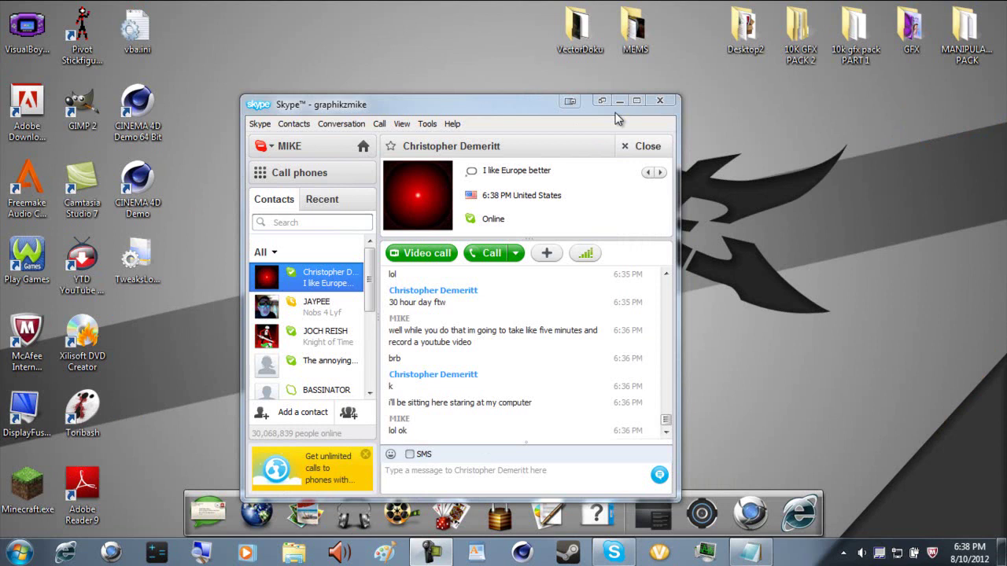
{"action": "left_click", "coordinate": [619, 101]}
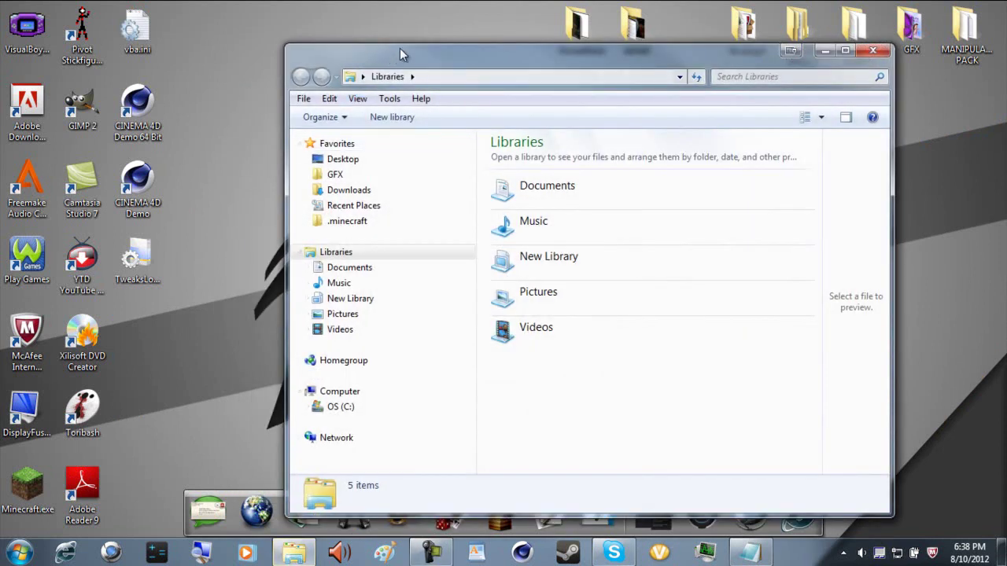
{"action": "left_click_drag", "start_coordinate": [400, 48], "coordinate": [369, 27]}
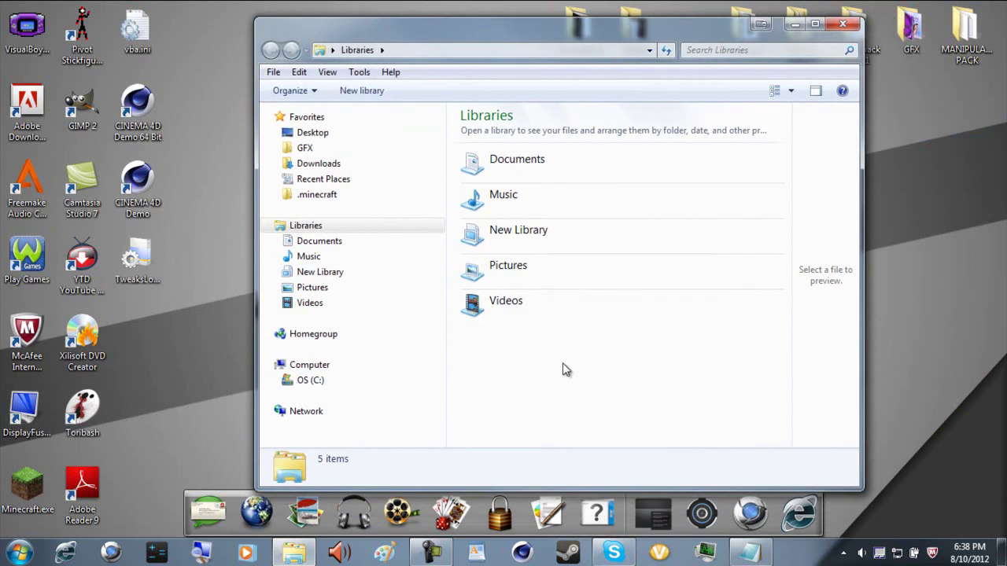
Navigate Explorer to the C:\Users\<user>\.gimp-2.8 settings folder.
{"action": "left_click", "coordinate": [314, 382]}
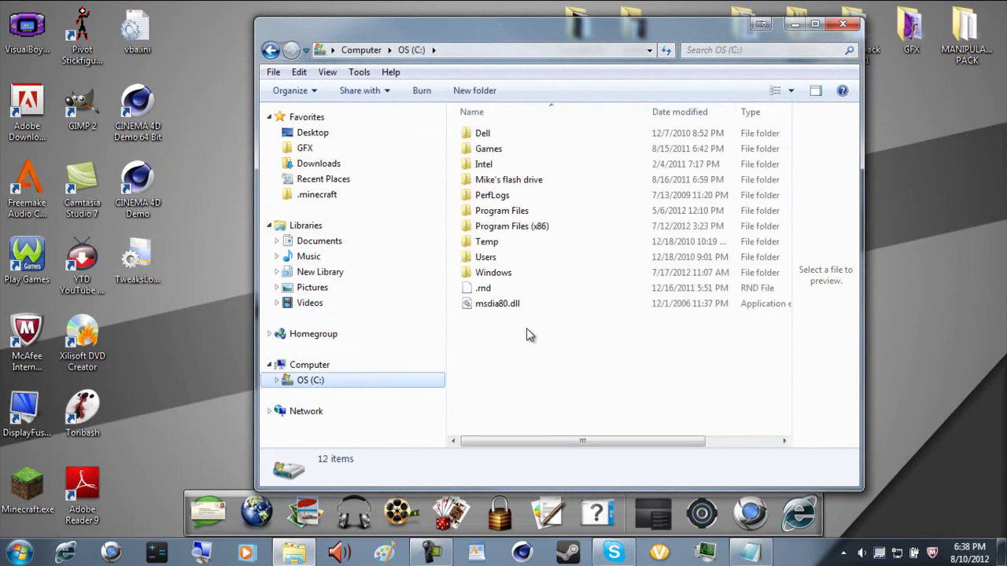
{"action": "double_click", "coordinate": [516, 257]}
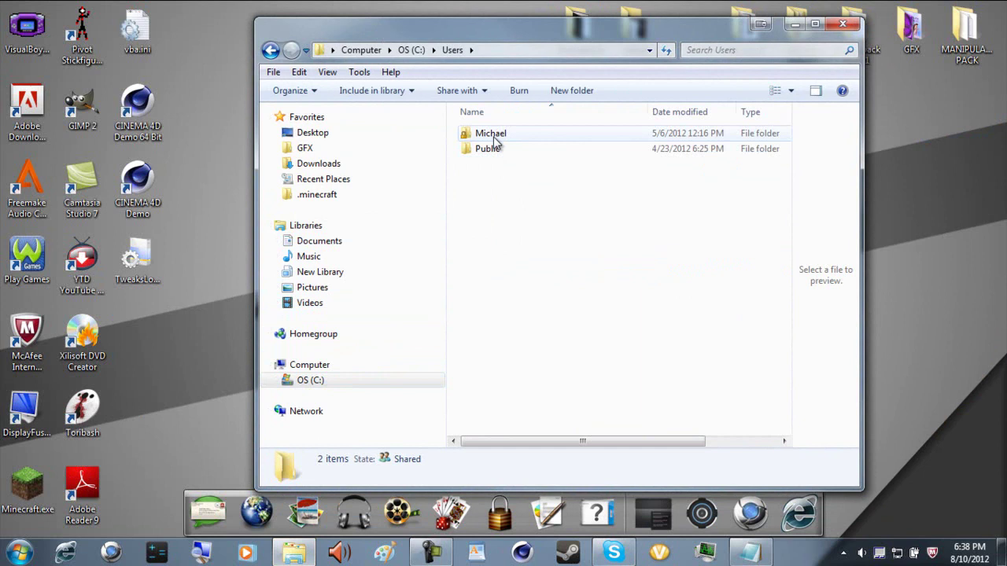
{"action": "left_click", "coordinate": [504, 139]}
{"action": "double_click", "coordinate": [503, 139]}
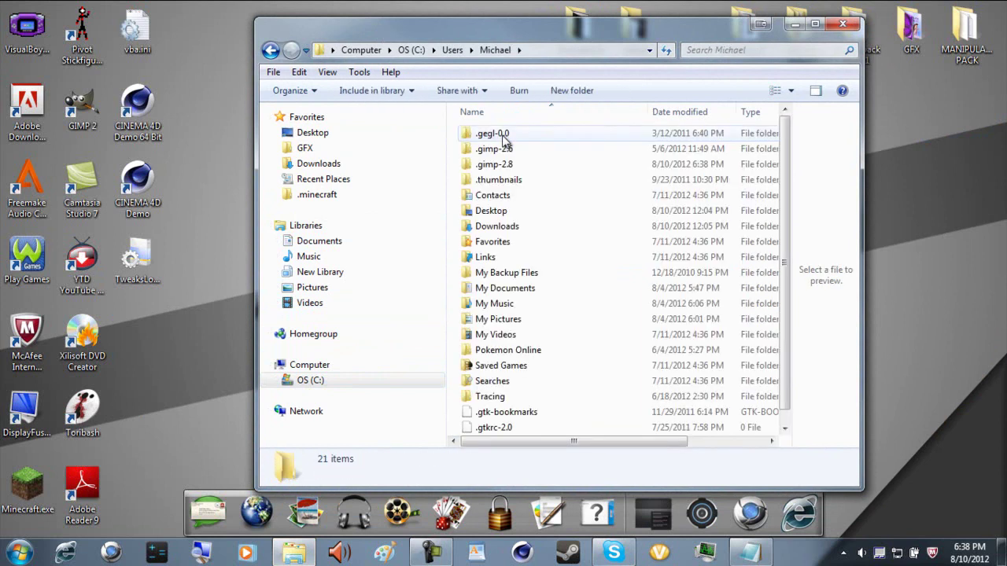
{"action": "double_click", "coordinate": [524, 164]}
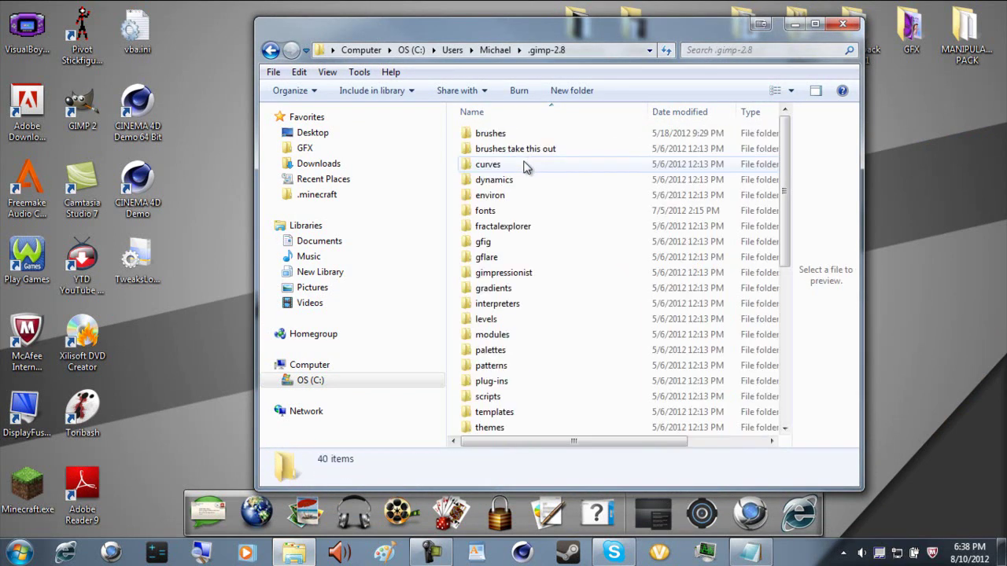
{"action": "scroll", "coordinate": [524, 197], "scroll_direction": "down", "scroll_amount": 3}
{"action": "scroll", "coordinate": [528, 219], "scroll_direction": "down", "scroll_amount": 2}
{"action": "scroll", "coordinate": [534, 224], "scroll_direction": "down", "scroll_amount": 1}
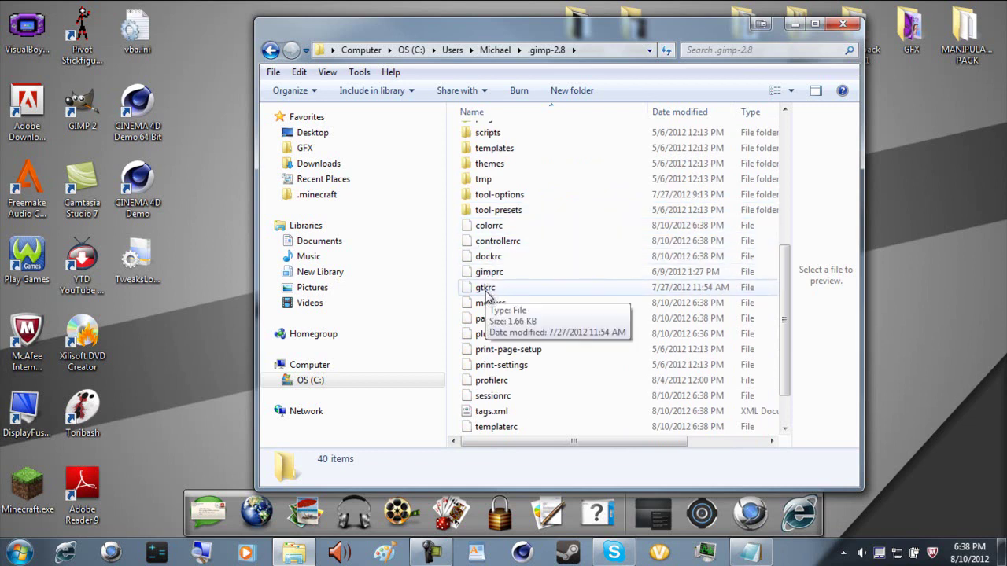
Open the gtkrc file with Notepad.
{"action": "left_click", "coordinate": [487, 291]}
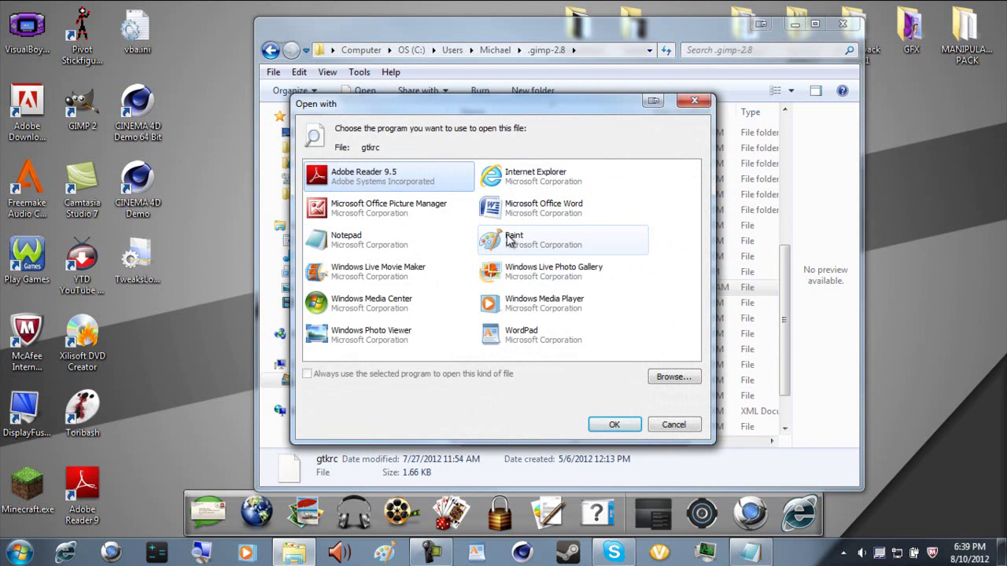
{"action": "left_click", "coordinate": [397, 247]}
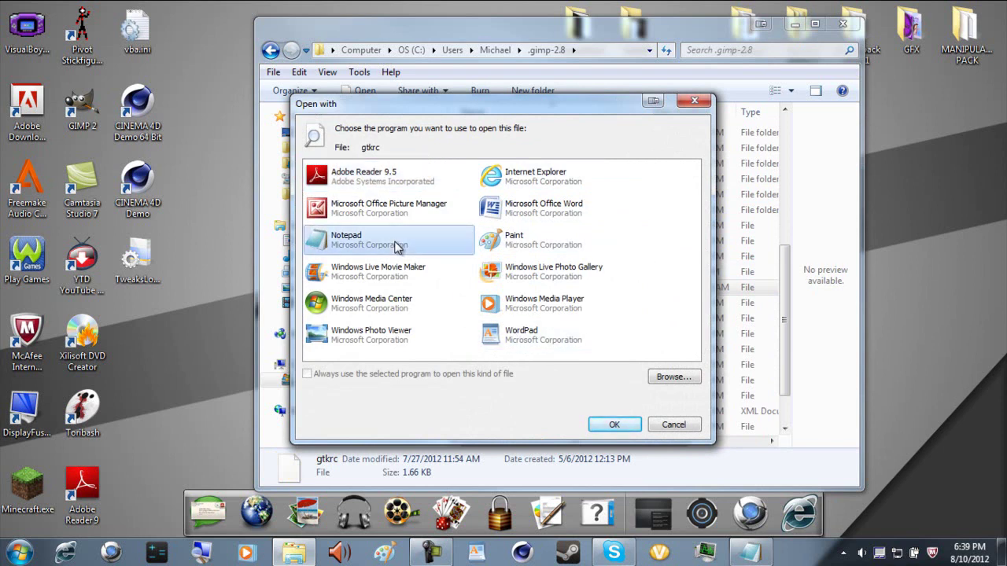
{"action": "double_click", "coordinate": [397, 247]}
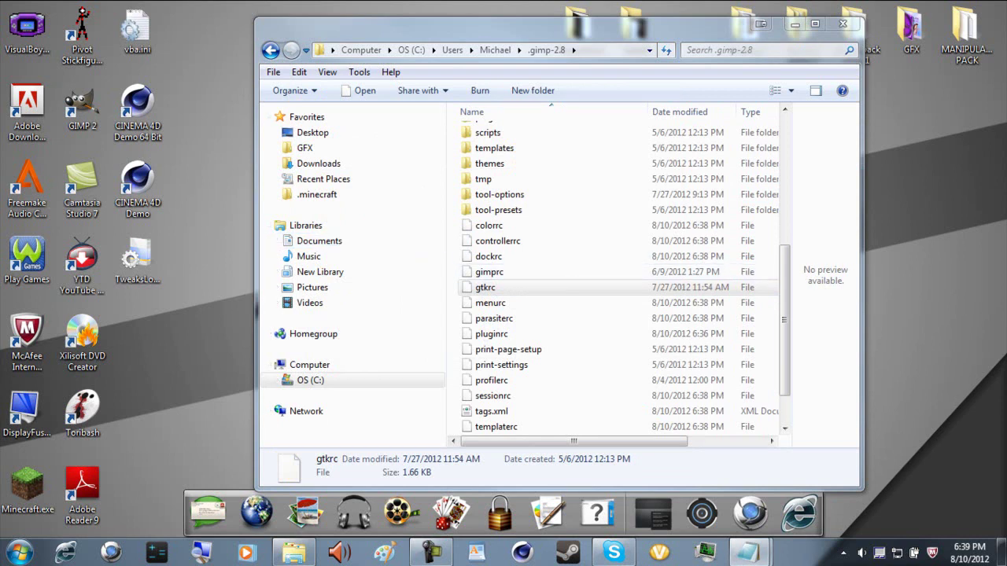
Review the colour settings in gtkrc's # Normal style block.
{"action": "left_click_drag", "start_coordinate": [944, 108], "coordinate": [511, 69]}
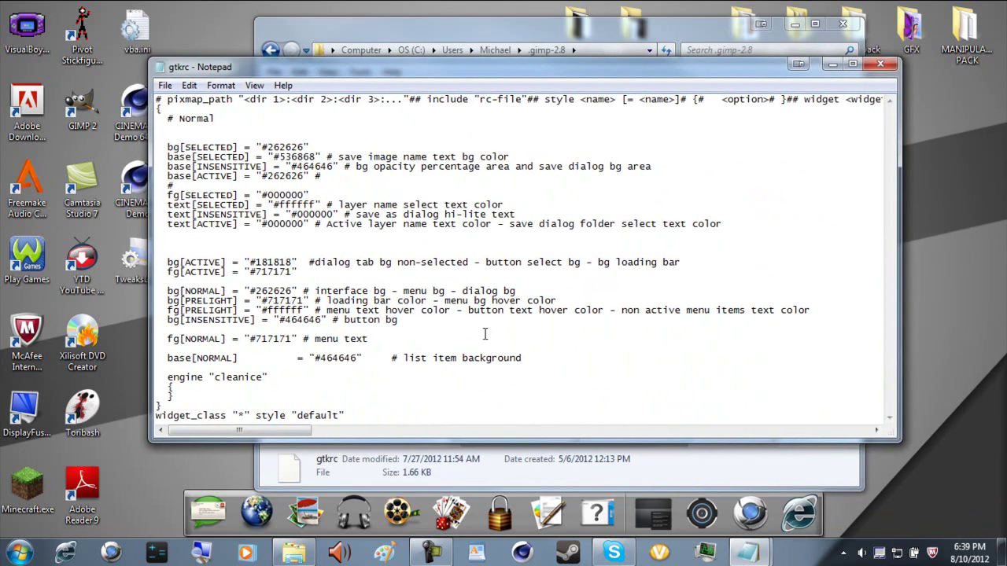
{"action": "left_click_drag", "start_coordinate": [347, 415], "coordinate": [155, 118]}
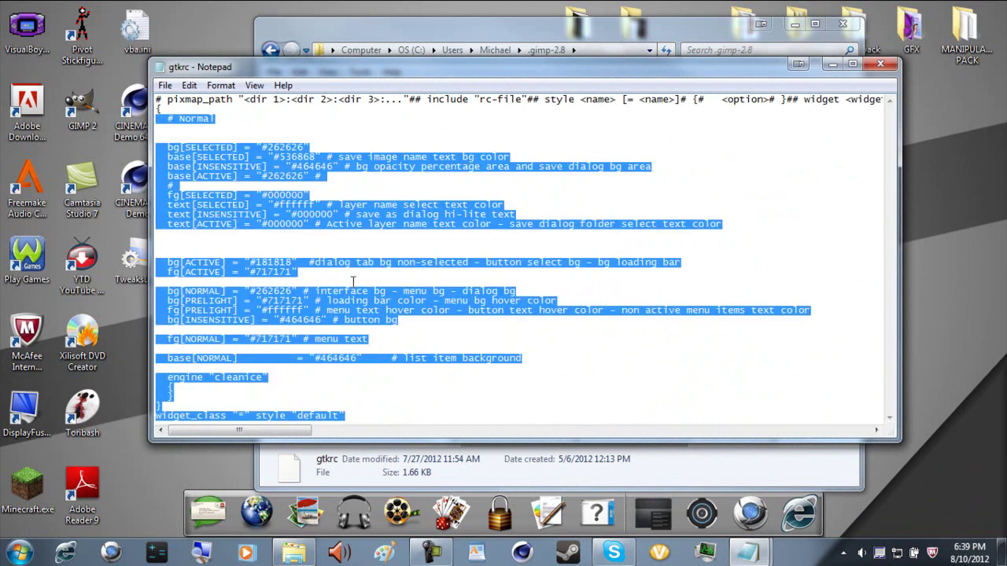
{"action": "left_click", "coordinate": [157, 100]}
{"action": "left_click_drag", "start_coordinate": [158, 99], "coordinate": [885, 100]}
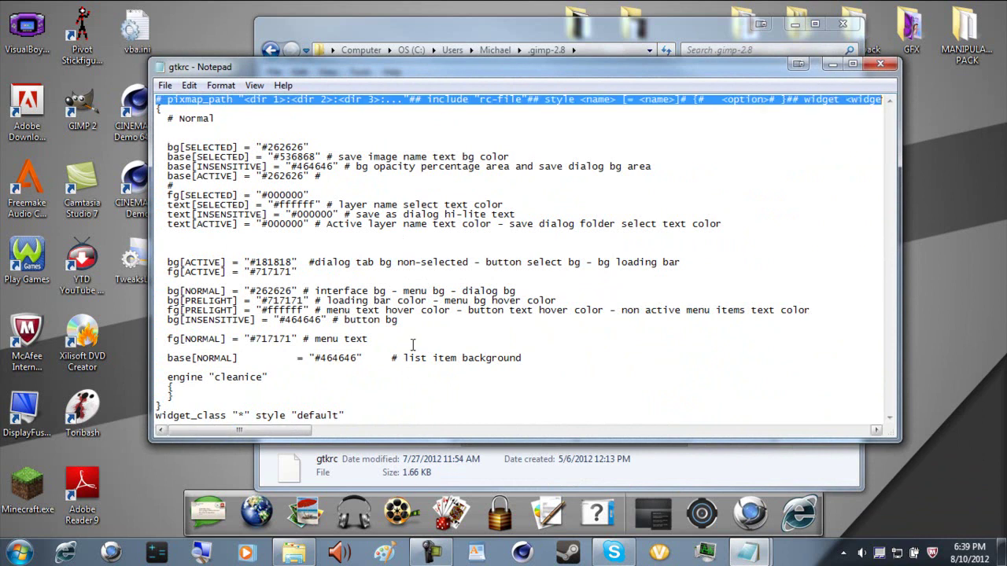
{"action": "mouse_move", "coordinate": [366, 415]}
{"action": "left_mouse_down"}
{"action": "mouse_move", "coordinate": [317, 384]}
{"action": "mouse_move", "coordinate": [166, 118]}
{"action": "left_mouse_up"}
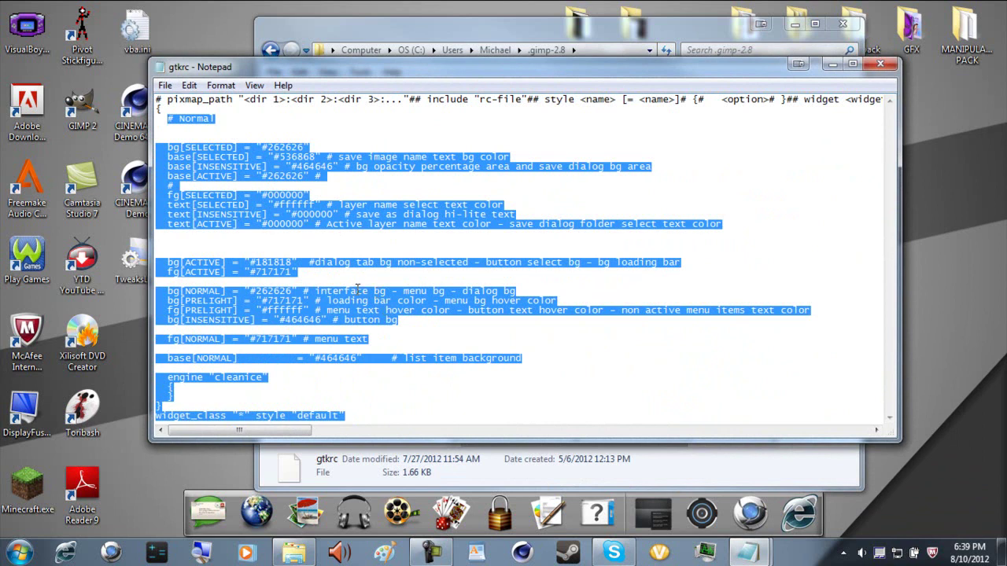
{"action": "mouse_move", "coordinate": [359, 412]}
{"action": "left_mouse_down"}
{"action": "mouse_move", "coordinate": [221, 325]}
{"action": "mouse_move", "coordinate": [168, 113]}
{"action": "left_mouse_up"}
{"action": "left_click", "coordinate": [220, 119]}
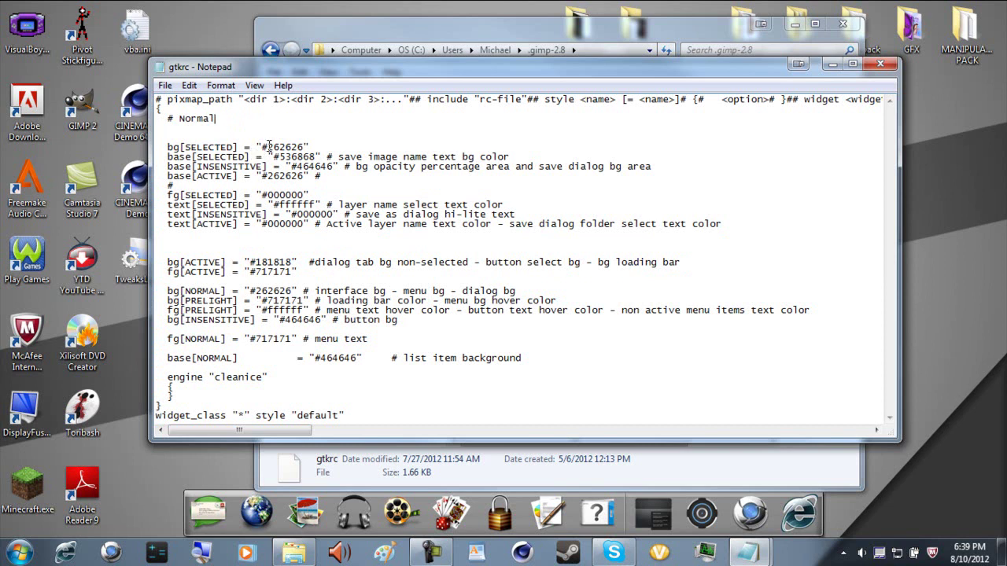
Select the bg[SELECTED] colour value 262626.
{"action": "mouse_move", "coordinate": [166, 148]}
{"action": "left_mouse_down"}
{"action": "mouse_move", "coordinate": [309, 147]}
{"action": "mouse_move", "coordinate": [167, 148]}
{"action": "left_mouse_up"}
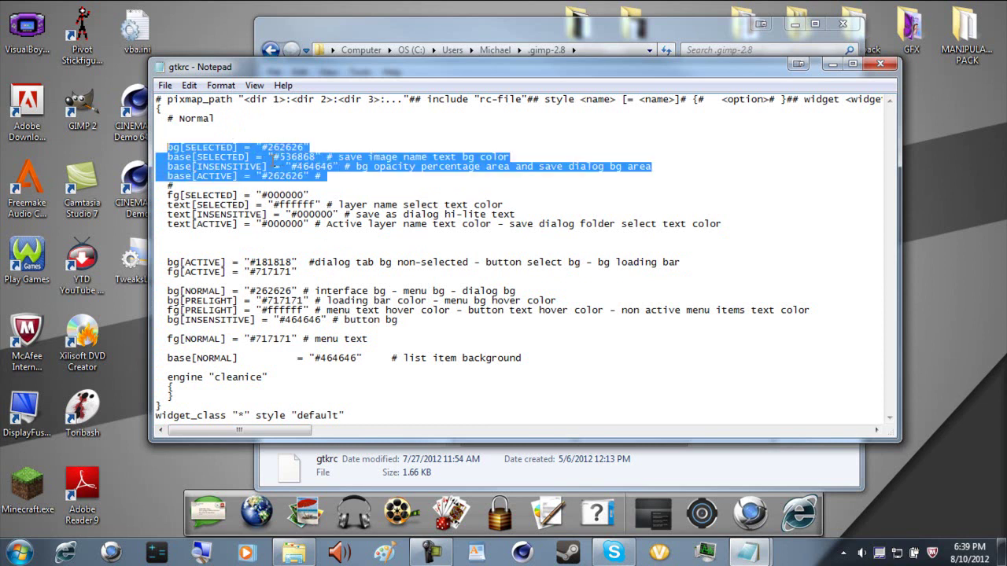
{"action": "left_click_drag", "start_coordinate": [279, 157], "coordinate": [320, 157]}
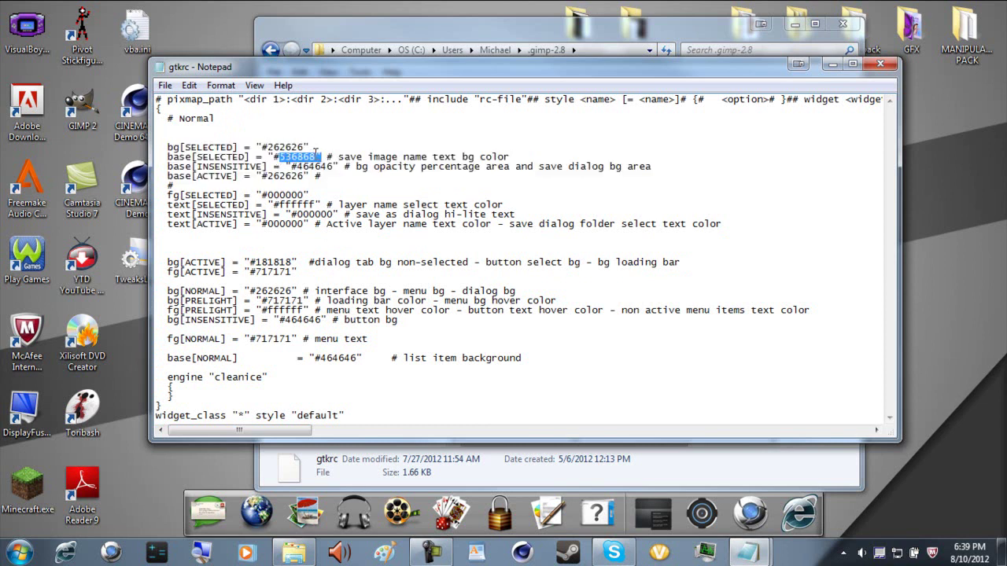
{"action": "left_click_drag", "start_coordinate": [267, 147], "coordinate": [302, 143]}
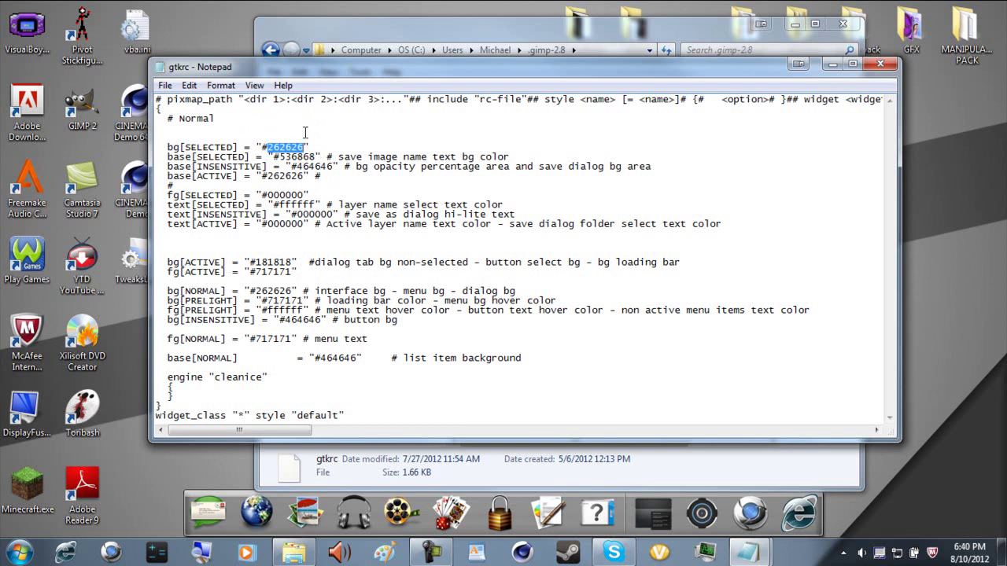
{"action": "left_click", "coordinate": [668, 512]}
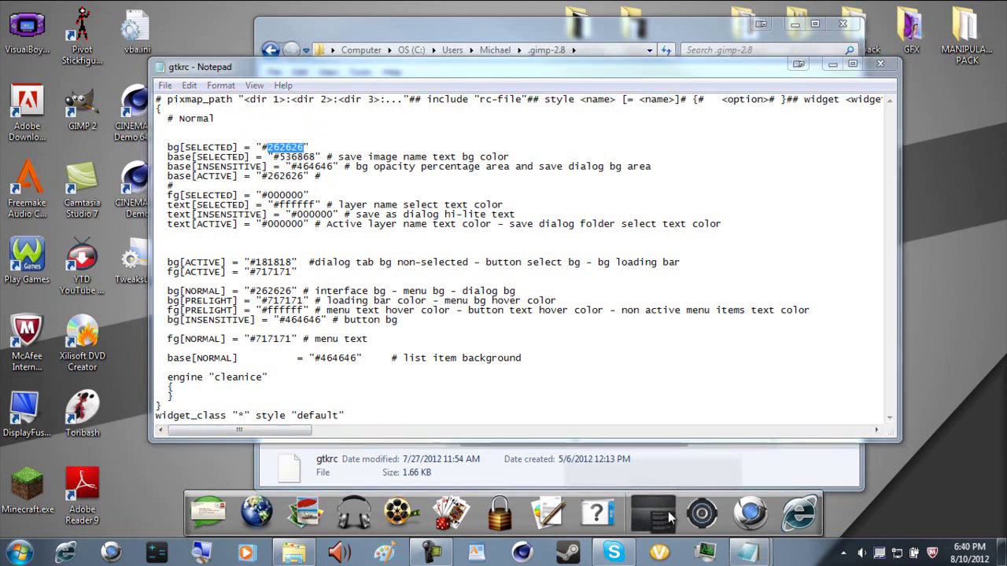
In GIMP's foreground colour picker, raise R to 213 to read hex d50000, then cancel.
{"action": "left_click", "coordinate": [696, 470]}
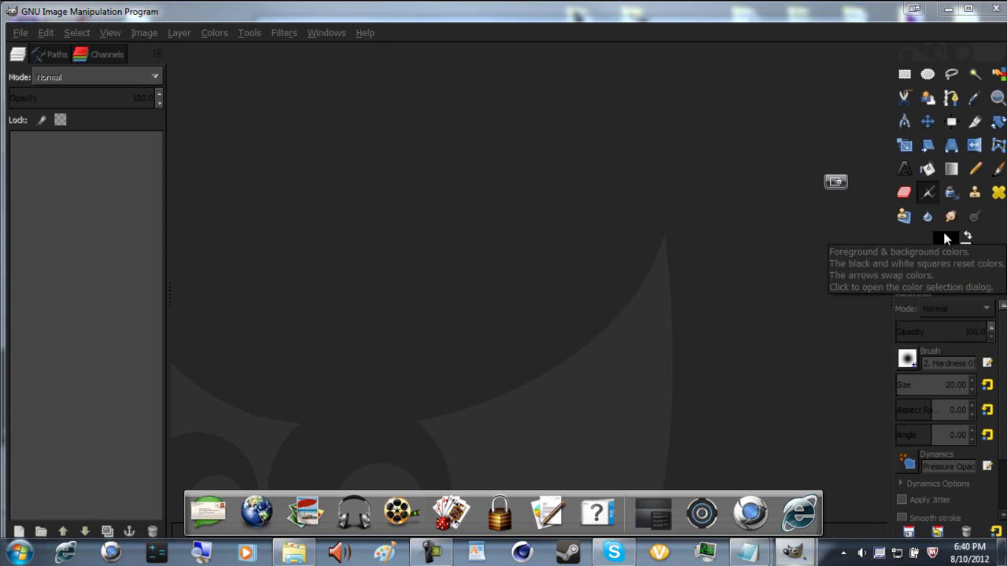
{"action": "left_click", "coordinate": [944, 234]}
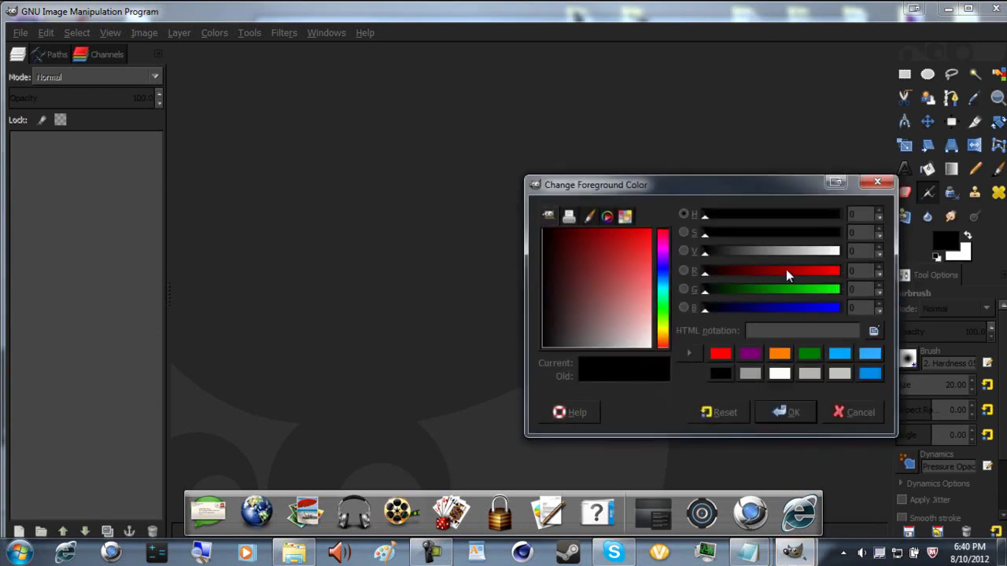
{"action": "left_click_drag", "start_coordinate": [786, 269], "coordinate": [817, 266]}
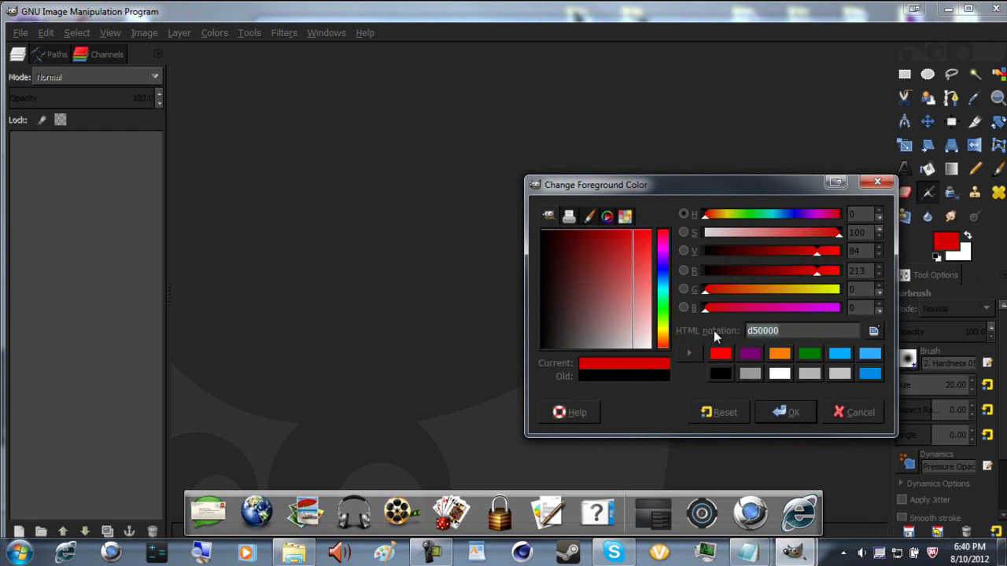
{"action": "left_click", "coordinate": [854, 417]}
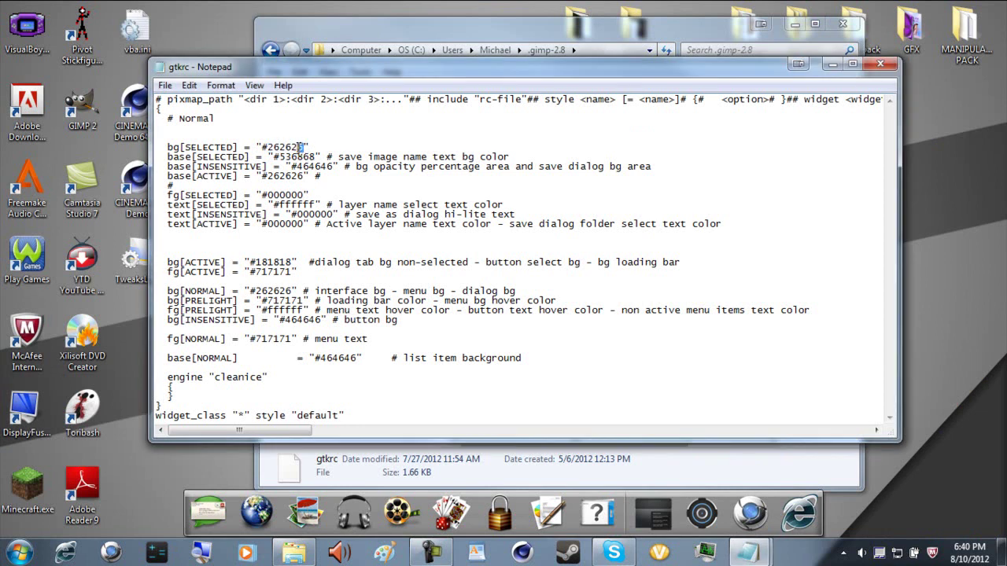
Replace the bg[SELECTED] value with d50000, save gtkrc and close Notepad.
{"action": "type", "text": "d50000"}
{"action": "left_click", "coordinate": [166, 85]}
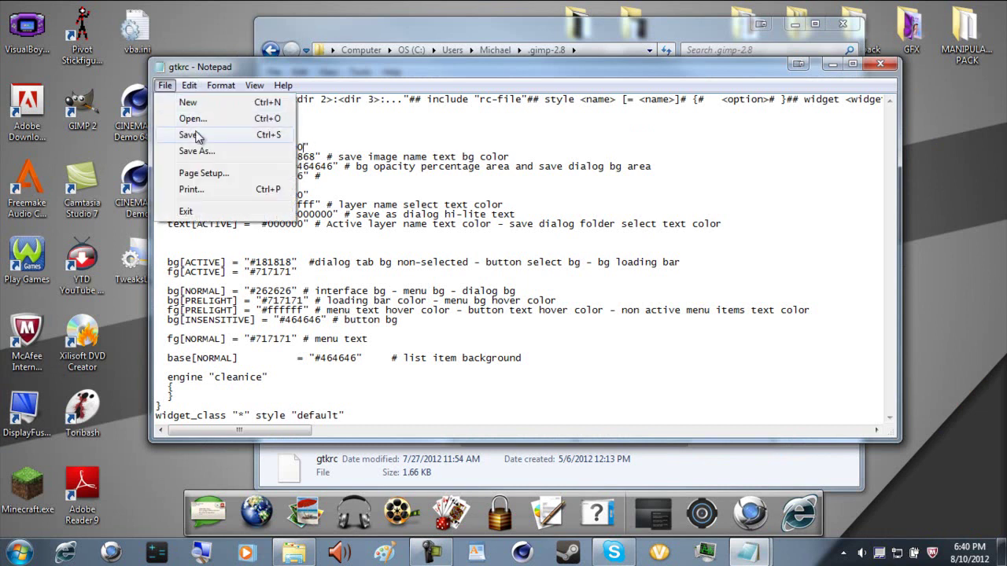
{"action": "left_click", "coordinate": [188, 135]}
{"action": "left_click", "coordinate": [880, 65]}
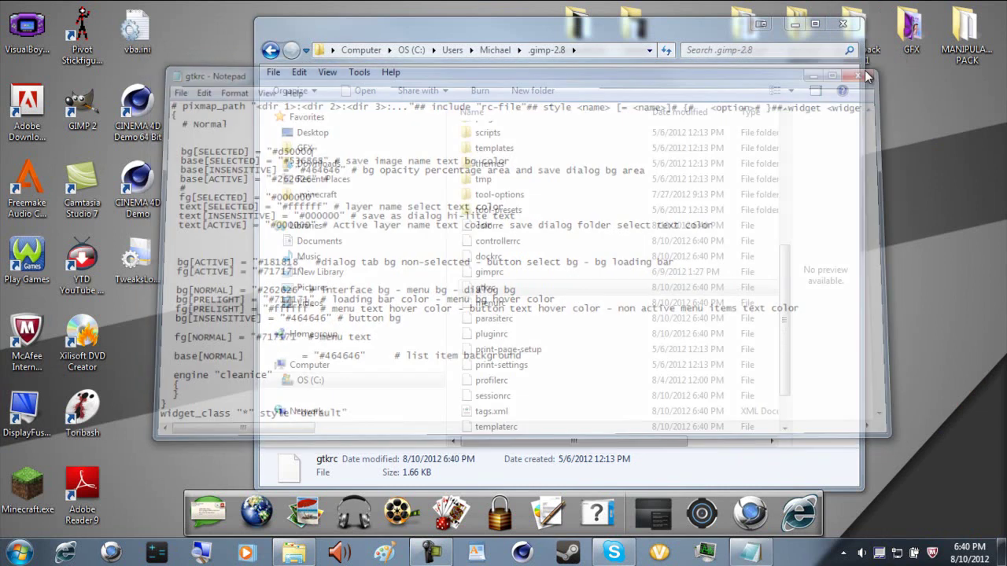
{"action": "left_click", "coordinate": [668, 513]}
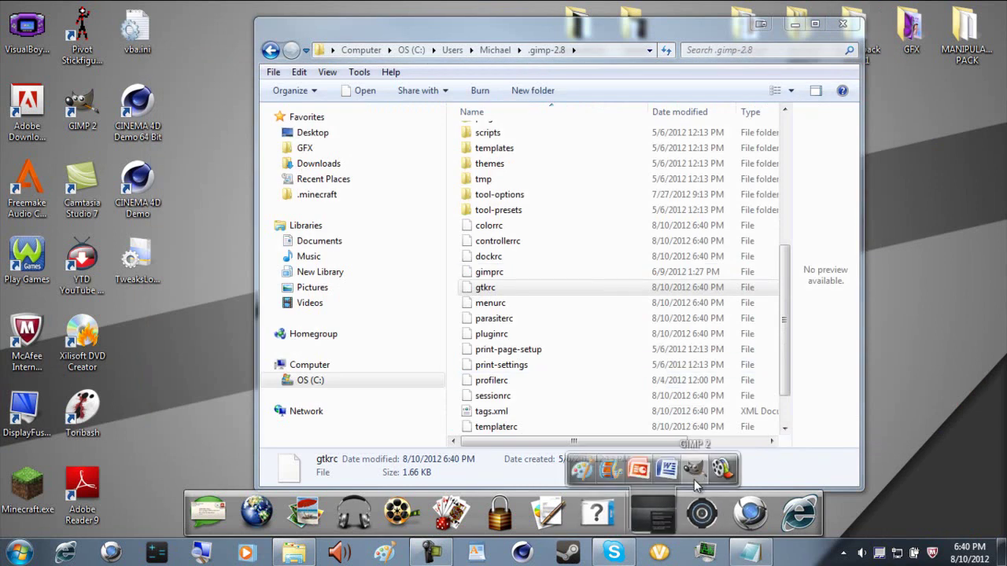
Relaunch GIMP and maximize it to inspect the red slider bars.
{"action": "left_click", "coordinate": [695, 478]}
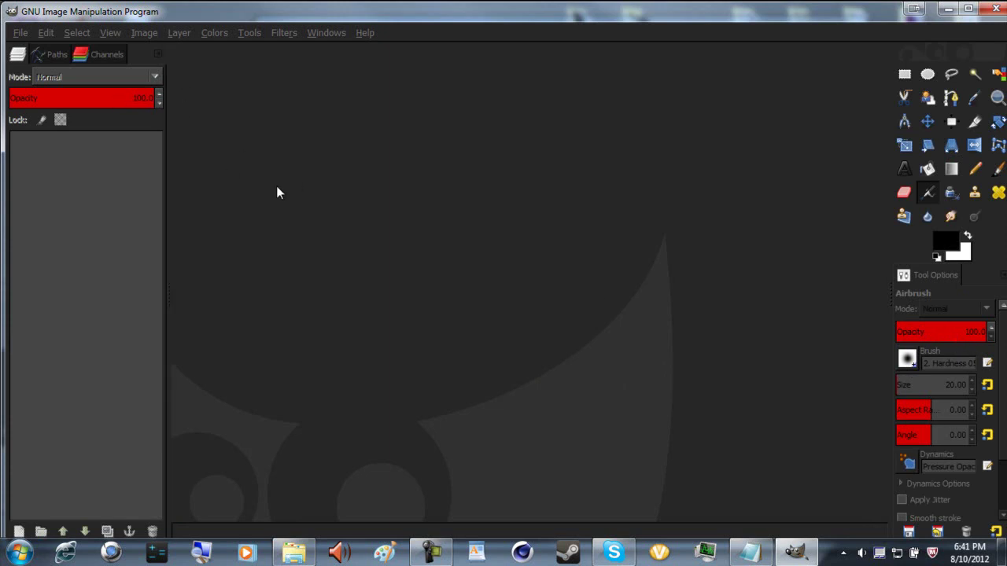
{"action": "left_click", "coordinate": [969, 8]}
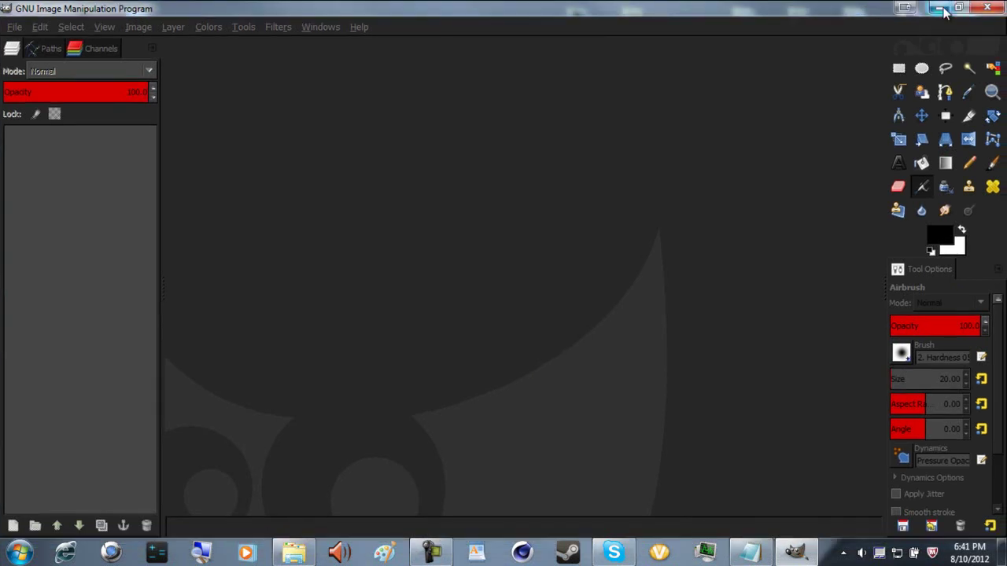
Minimize GIMP and reopen gtkrc in Notepad.
{"action": "left_click", "coordinate": [944, 11]}
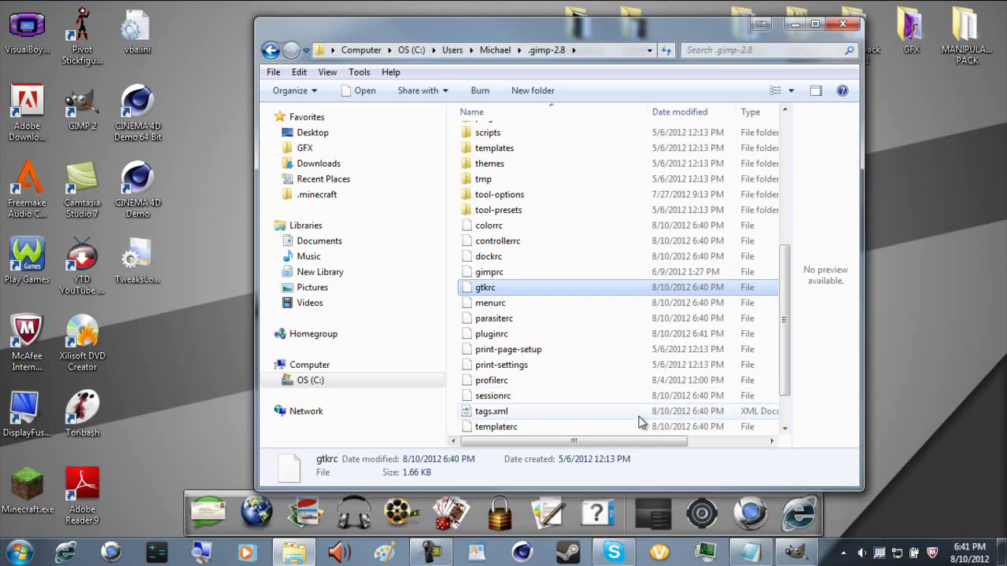
{"action": "double_click", "coordinate": [485, 287]}
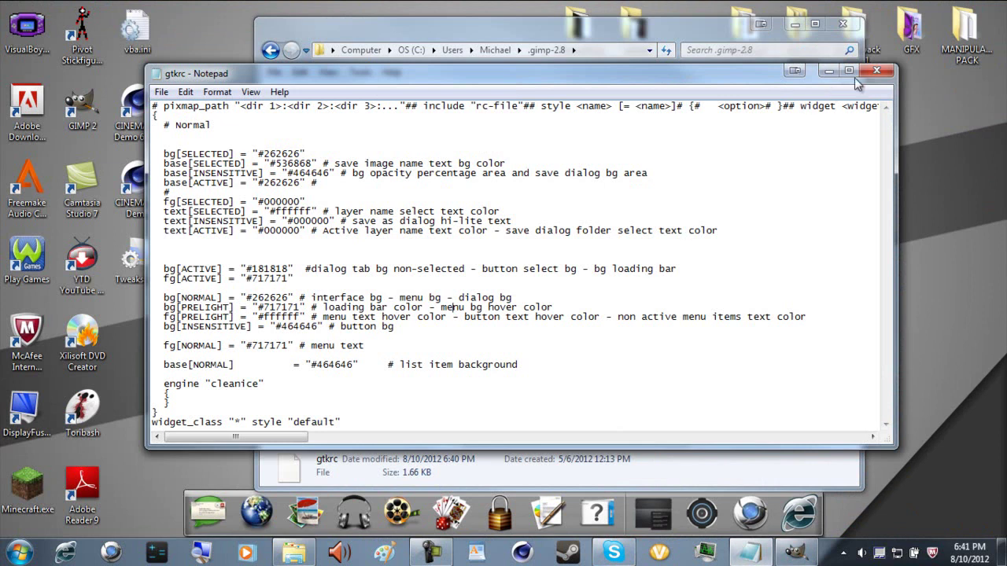
{"action": "left_click", "coordinate": [877, 71]}
{"action": "double_click", "coordinate": [510, 291]}
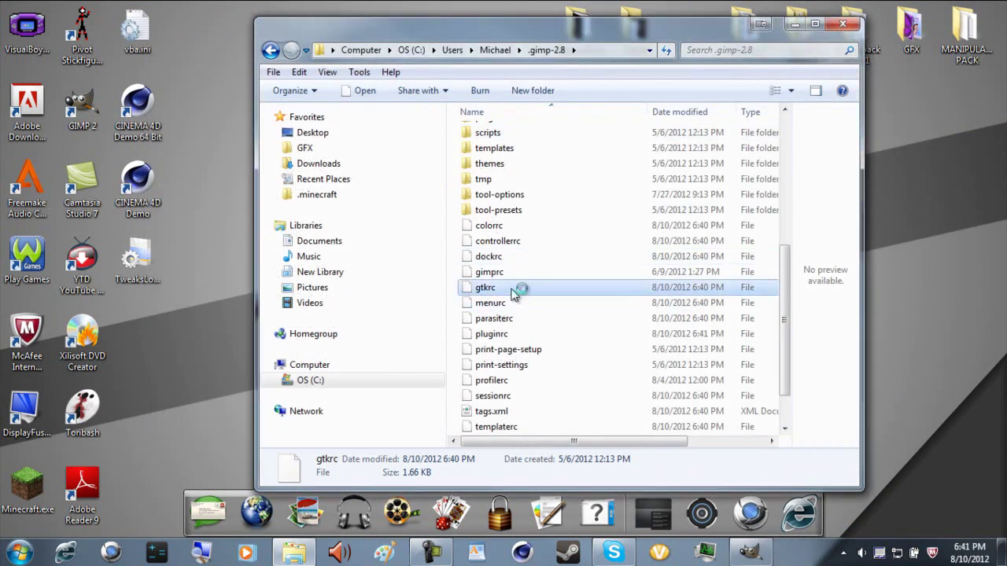
{"action": "double_click", "coordinate": [377, 234]}
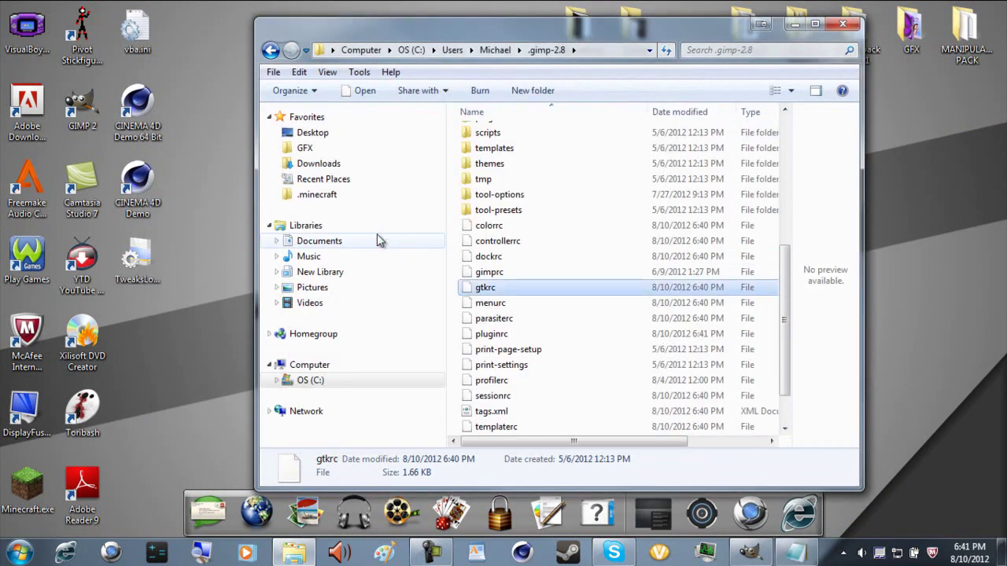
{"action": "left_click", "coordinate": [236, 81]}
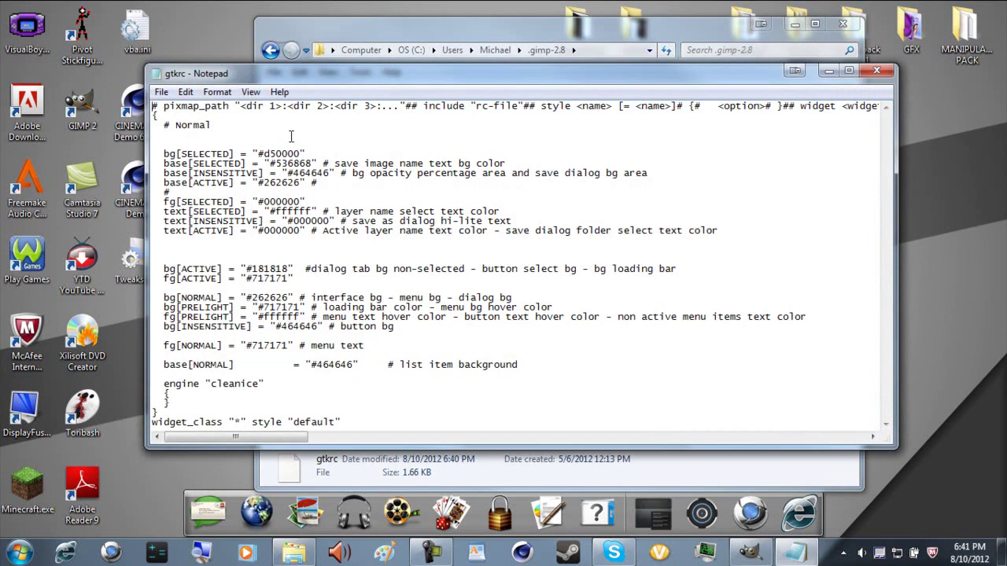
Change bg[SELECTED] from d50000 back to 262626, save, and close Notepad.
{"action": "left_click_drag", "start_coordinate": [302, 154], "coordinate": [266, 153]}
{"action": "type", "text": "26"}
{"action": "type", "text": "2626"}
{"action": "left_click", "coordinate": [186, 92]}
{"action": "mouse_move", "coordinate": [160, 92]}
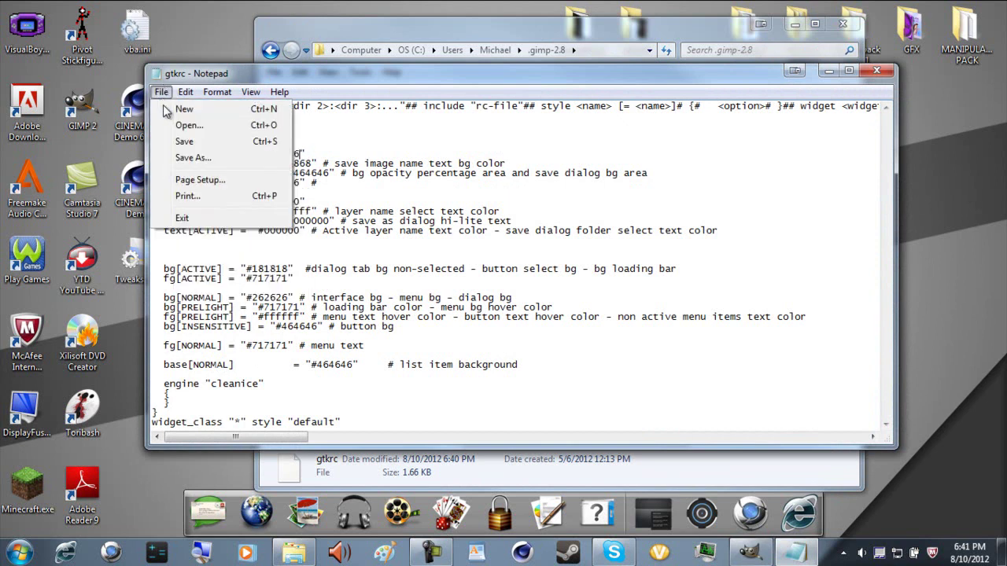
{"action": "left_click", "coordinate": [180, 140]}
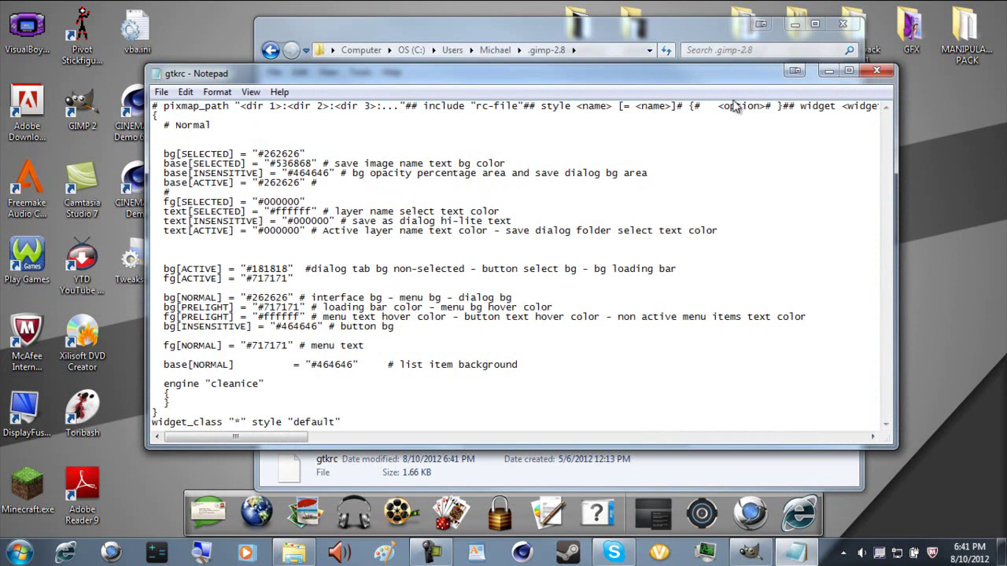
{"action": "left_click", "coordinate": [870, 75]}
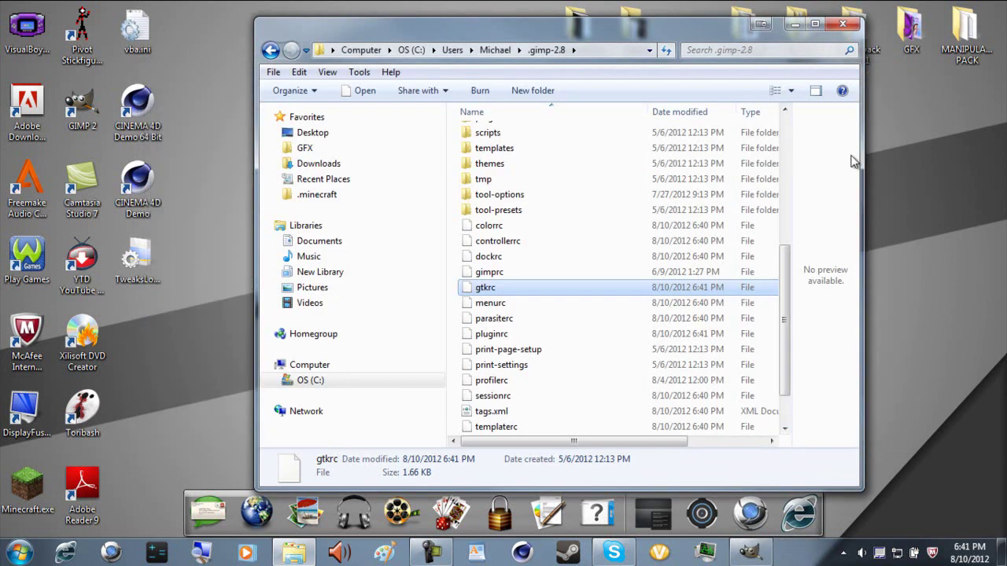
{"action": "left_click_drag", "start_coordinate": [680, 35], "coordinate": [672, 29]}
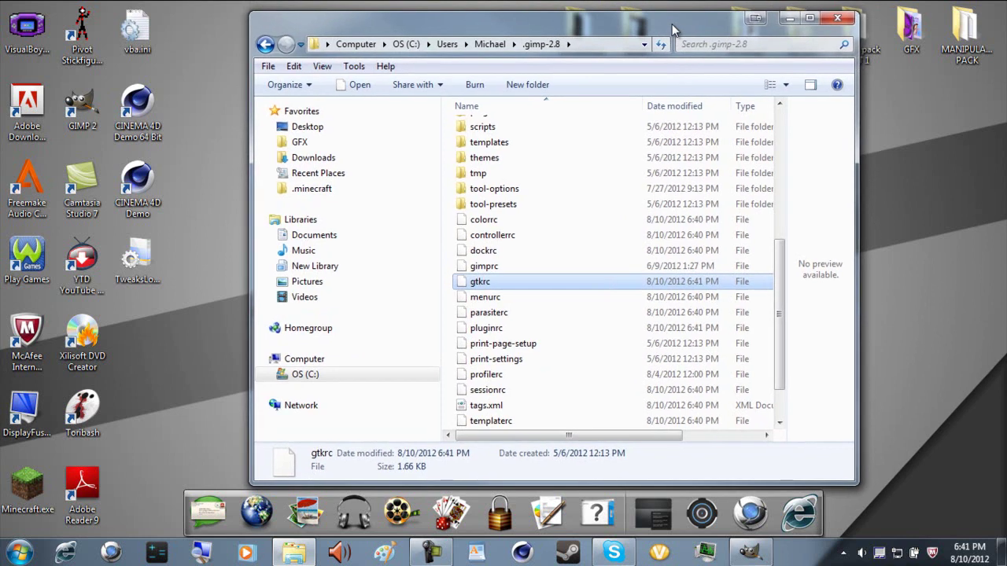